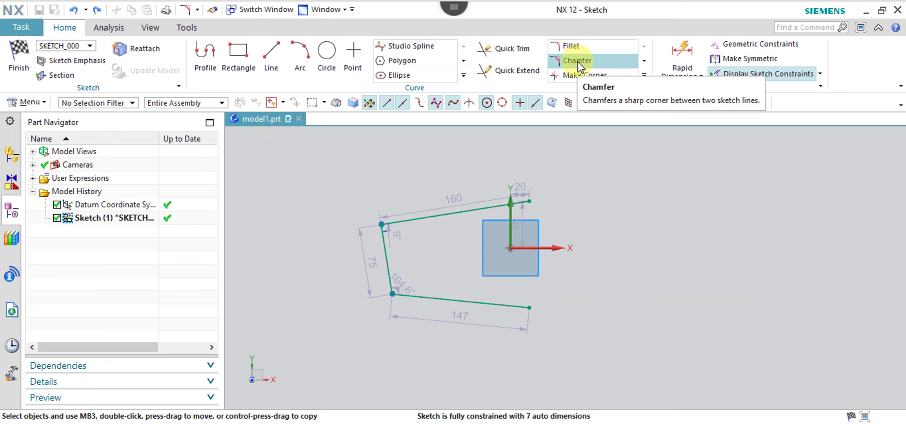
Step: Review the chamfer types, keep Symmetric, and pick the left corner's first line
click(577, 61)
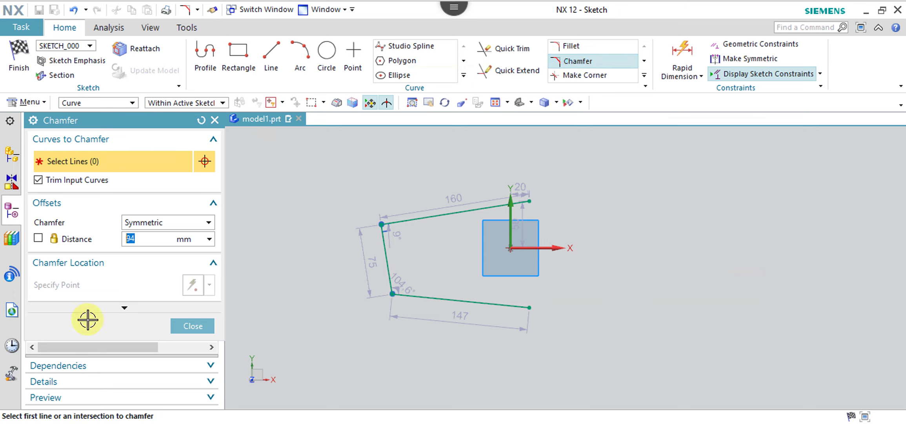
click(209, 224)
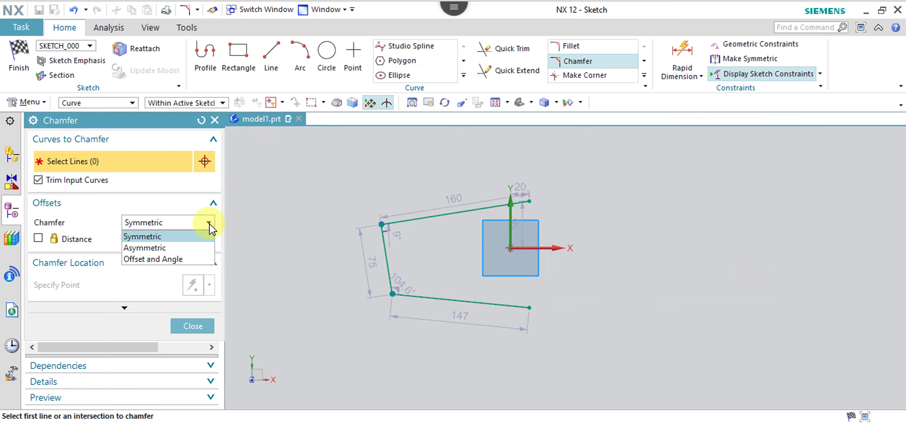
click(209, 223)
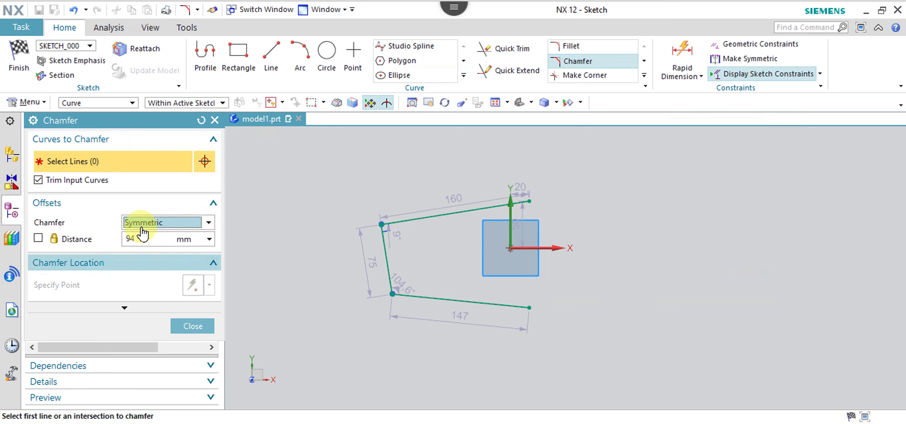
click(125, 308)
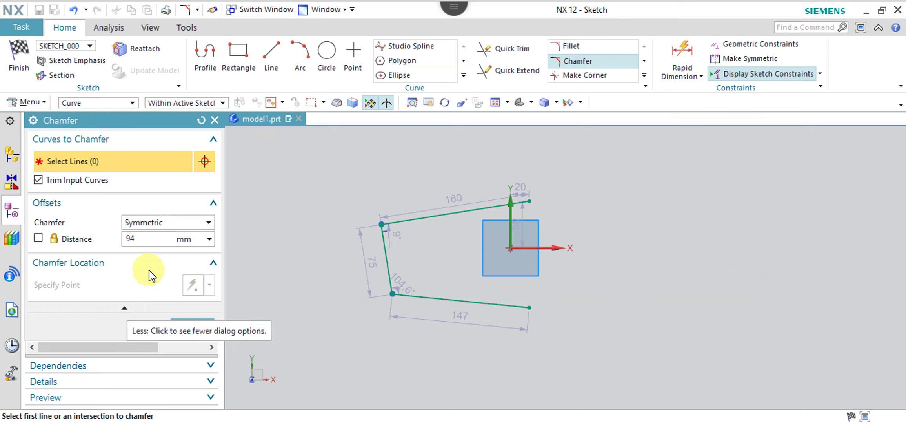
click(210, 223)
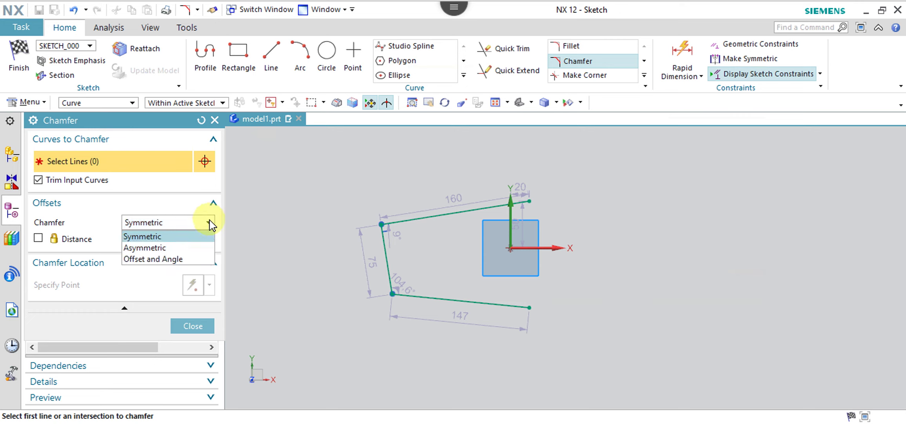
click(210, 222)
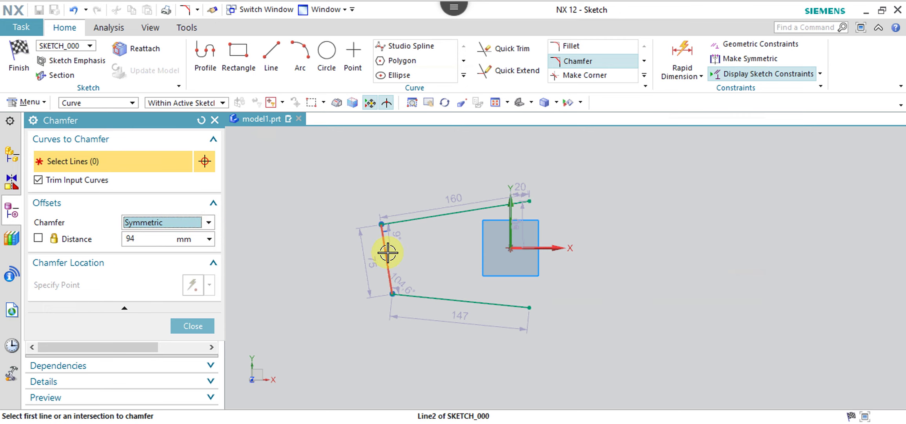
click(420, 220)
Step: Apply a symmetric 60 mm chamfer to the upper-left corner
click(421, 220)
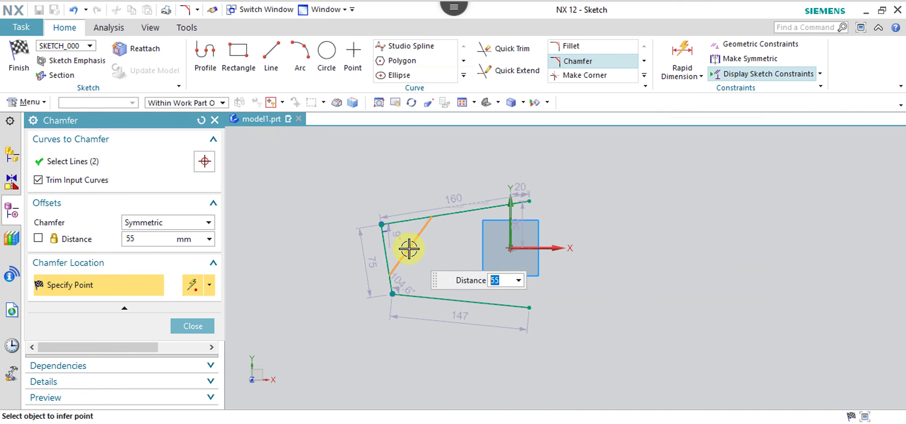
text(60)
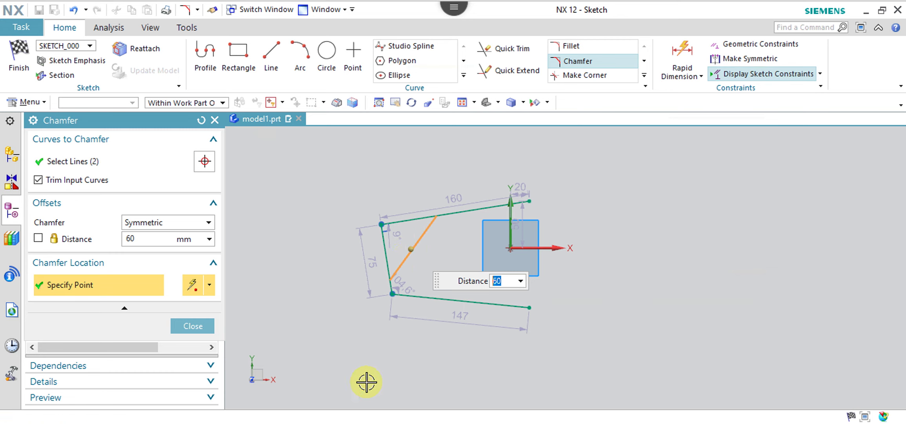
key(Return)
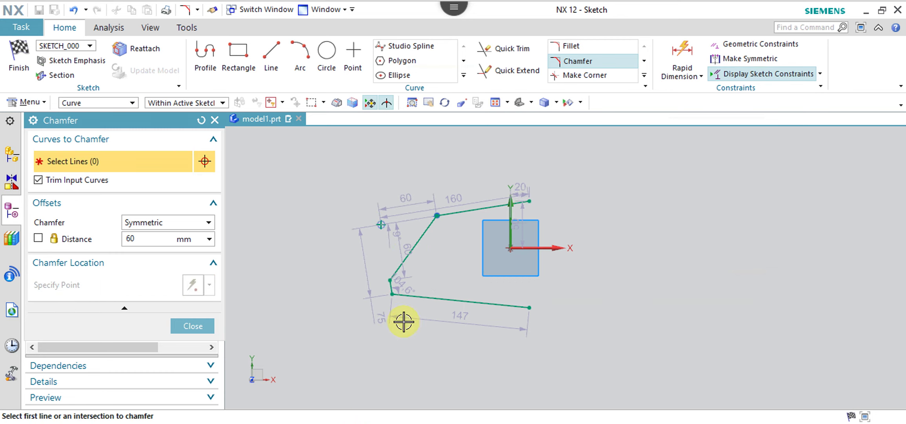
scroll(445, 265, down, 2)
scroll(442, 265, up, 4)
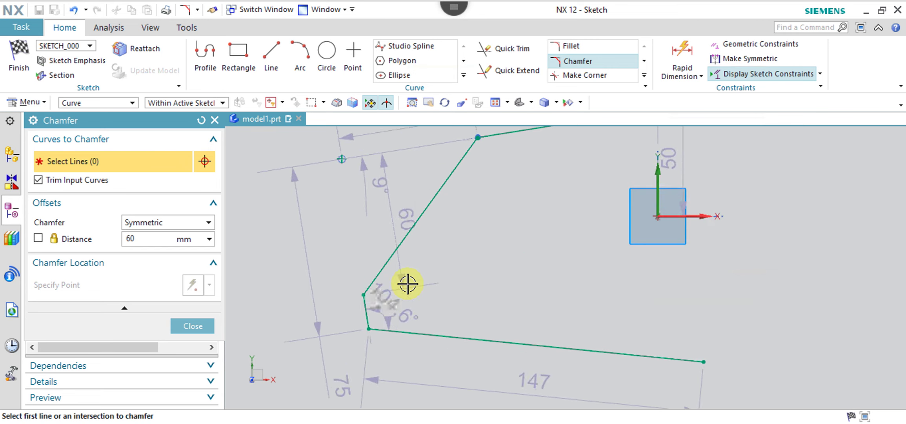
Step: Place a 39 mm chamfer at the lower corner, then undo both trial chamfers
click(367, 316)
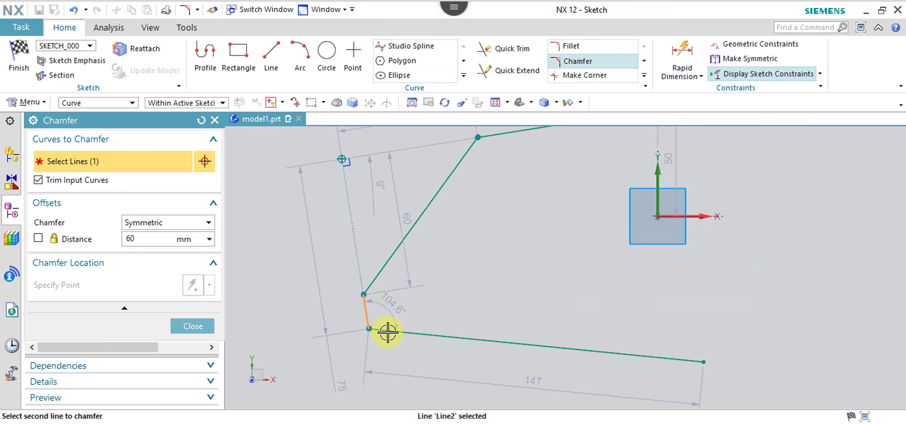
click(387, 330)
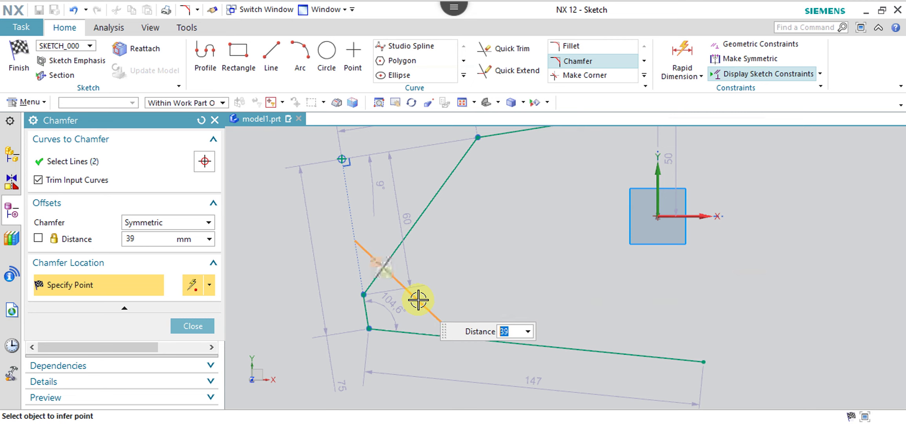
click(418, 299)
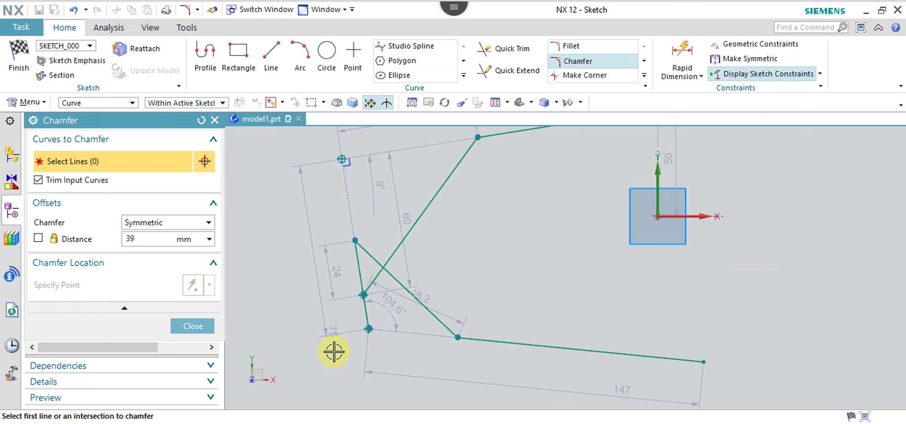
key(ctrl+z)
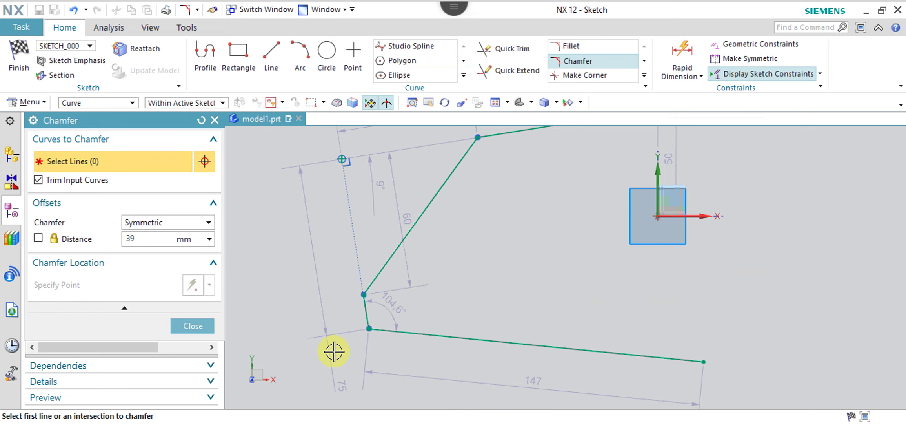
key(ctrl+z)
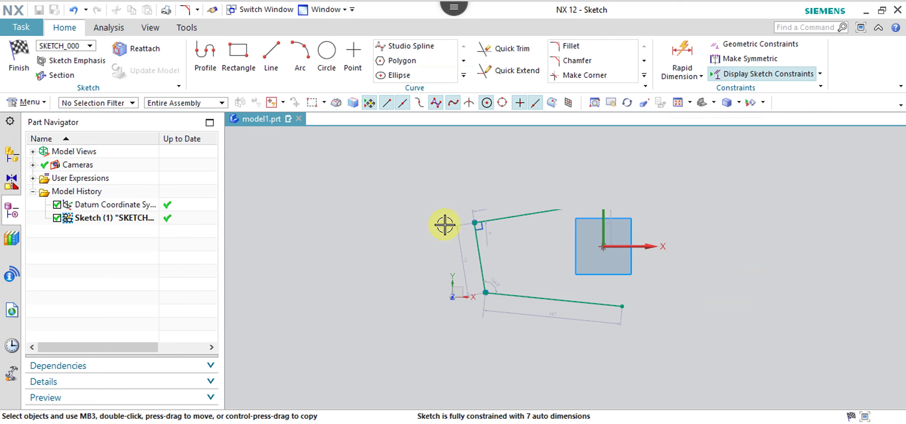
Step: Back out of Fillet, start Chamfer, and lock the 25 mm distance
click(573, 47)
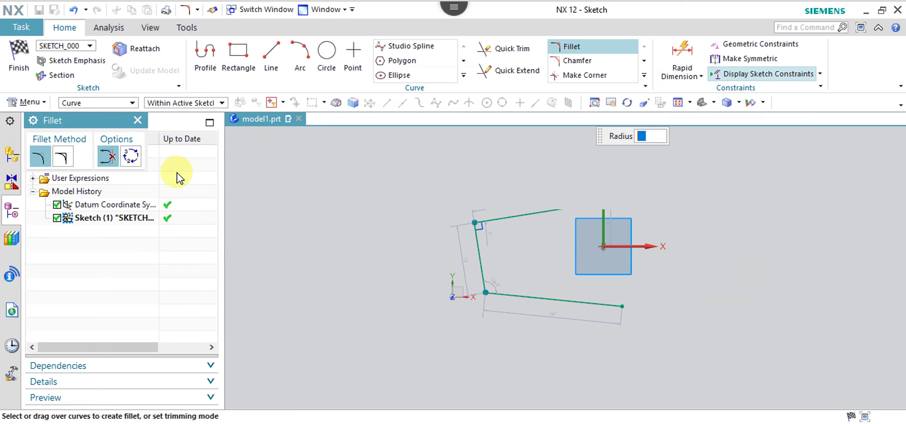
click(138, 119)
click(577, 62)
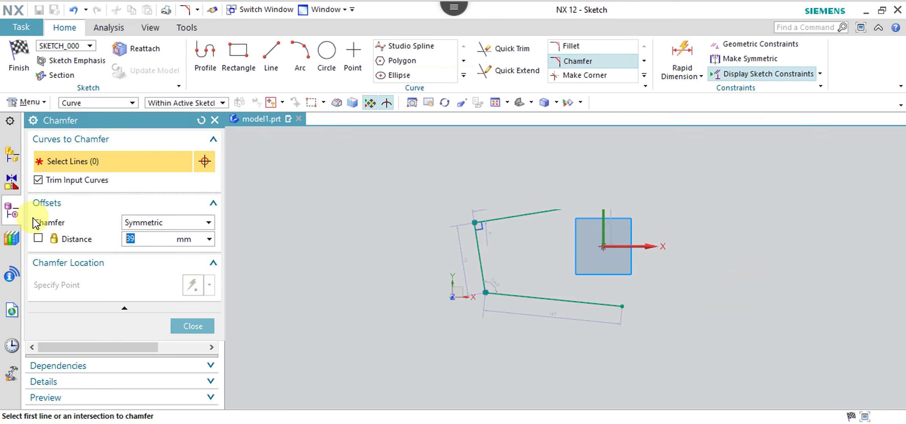
click(143, 237)
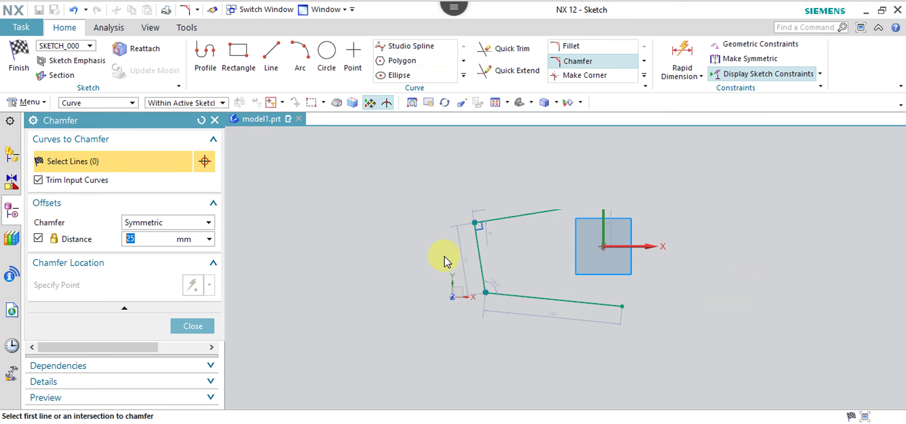
Step: Chamfer the top-left and bottom-left corners at 25 mm and close the tool
click(479, 245)
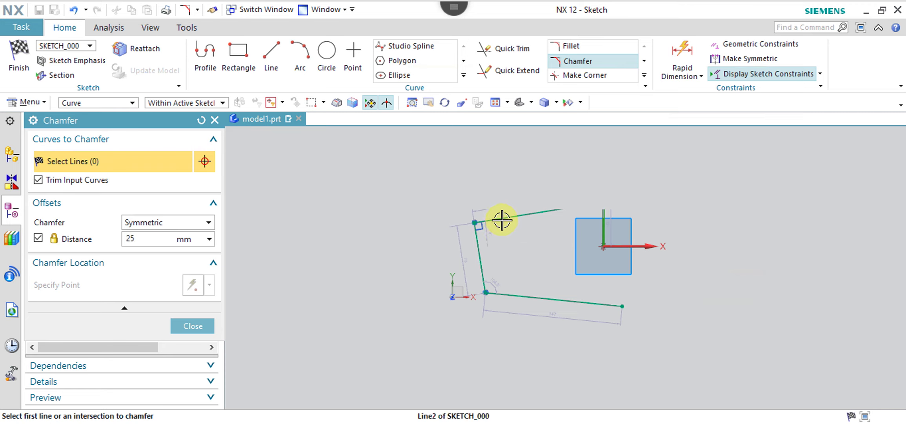
click(499, 219)
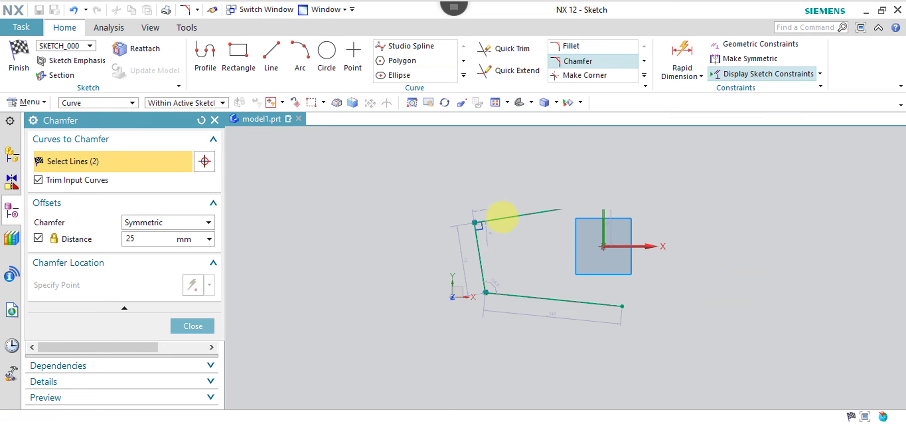
click(482, 270)
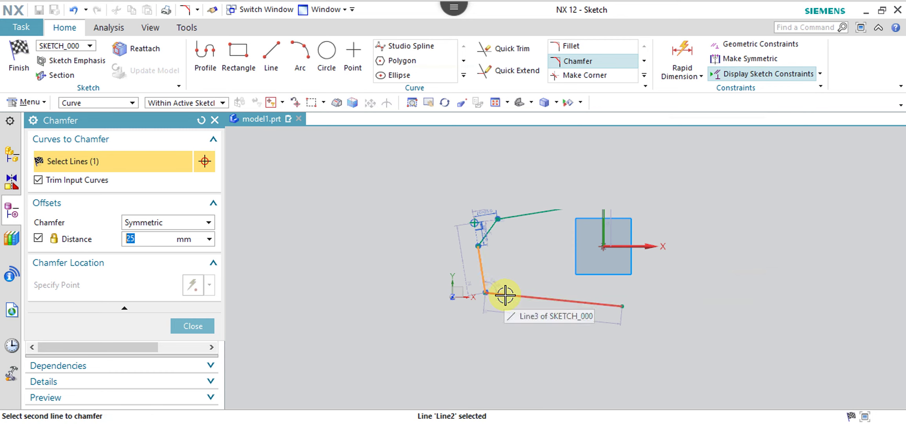
click(505, 295)
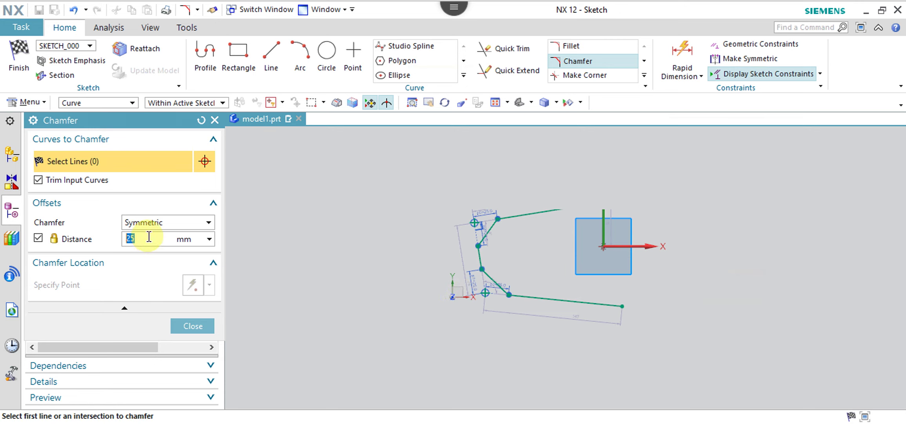
click(215, 121)
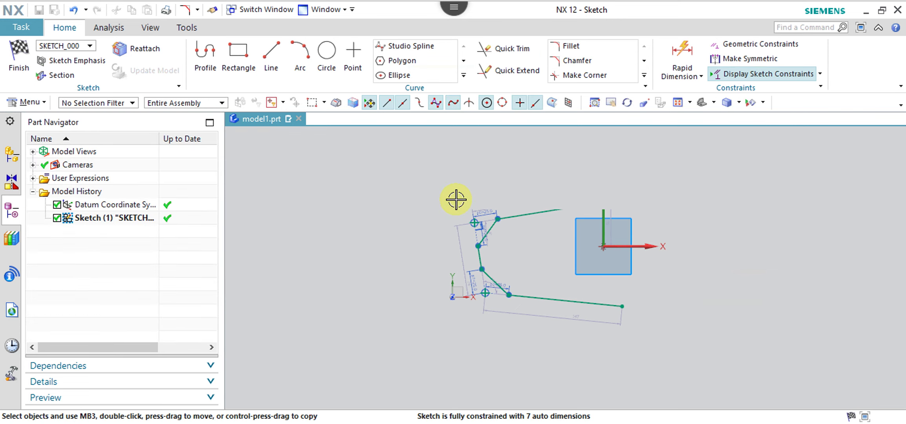
scroll(456, 199, up, 4)
Step: Undo the last chamfer and restart Chamfer with trimming off and distance locked
key(ctrl+z)
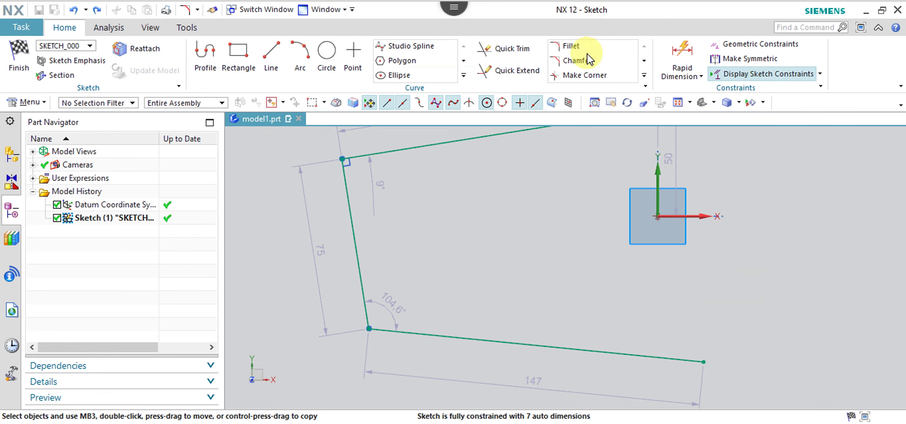
click(576, 61)
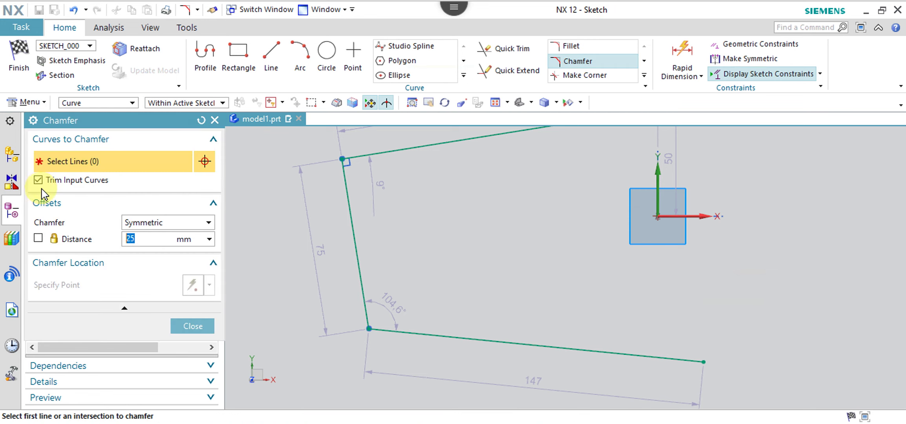
click(38, 180)
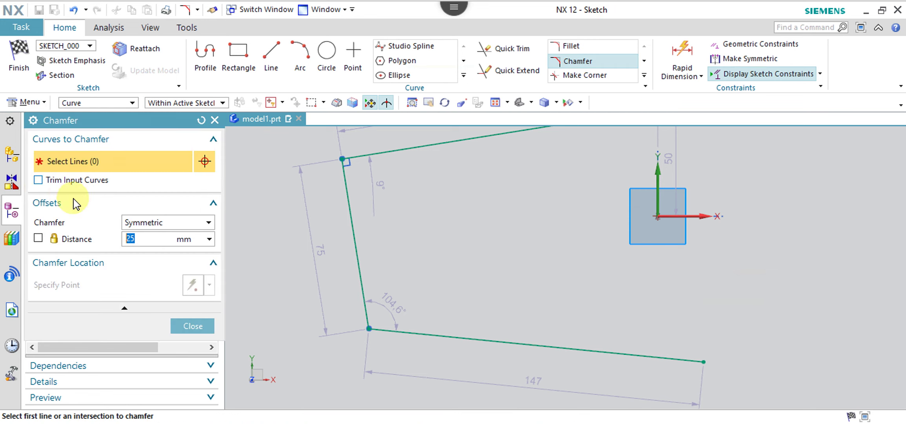
click(38, 238)
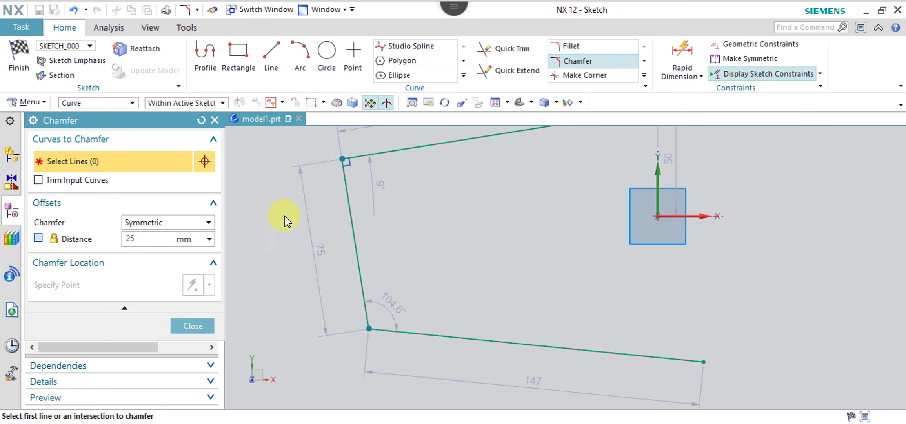
Step: Trial untrimmed 25 mm chamfers on both left corners, then close and undo them
click(352, 218)
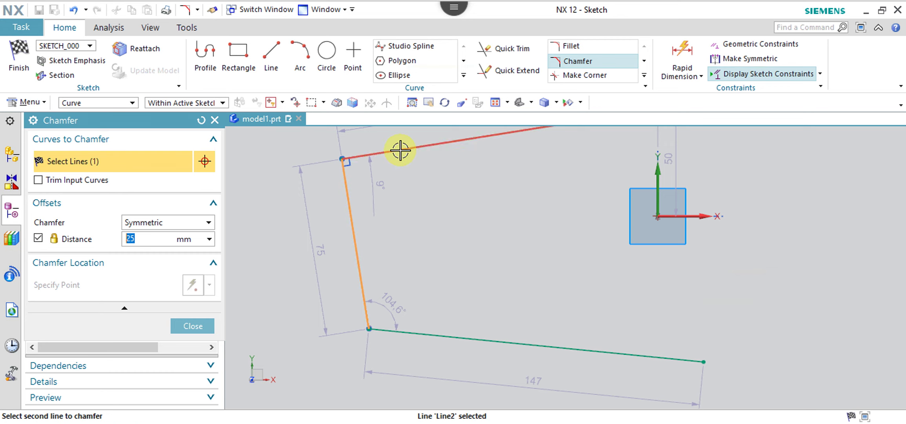
click(391, 151)
click(360, 265)
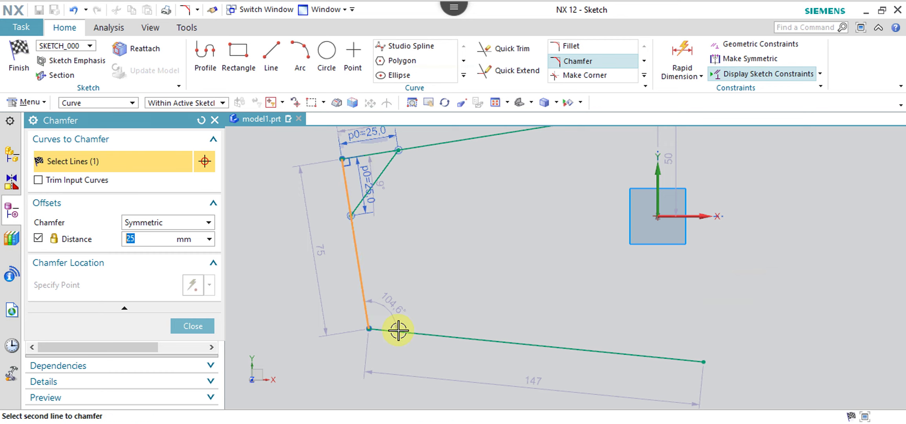
click(414, 327)
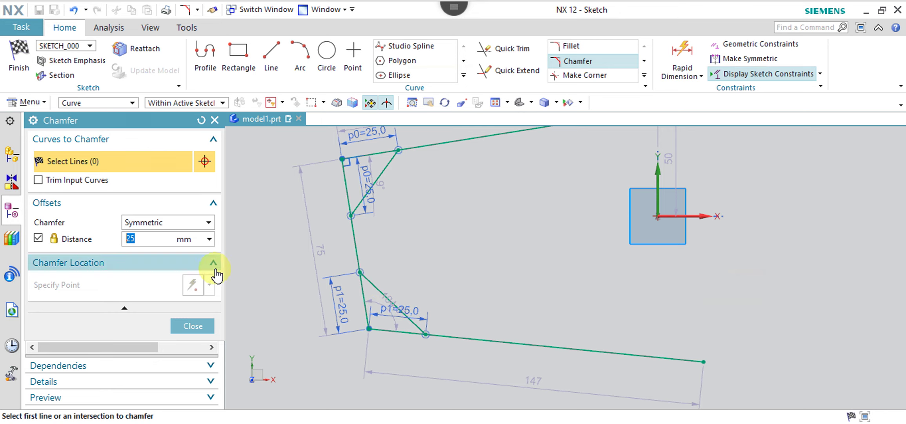
click(215, 121)
key(ctrl+z)
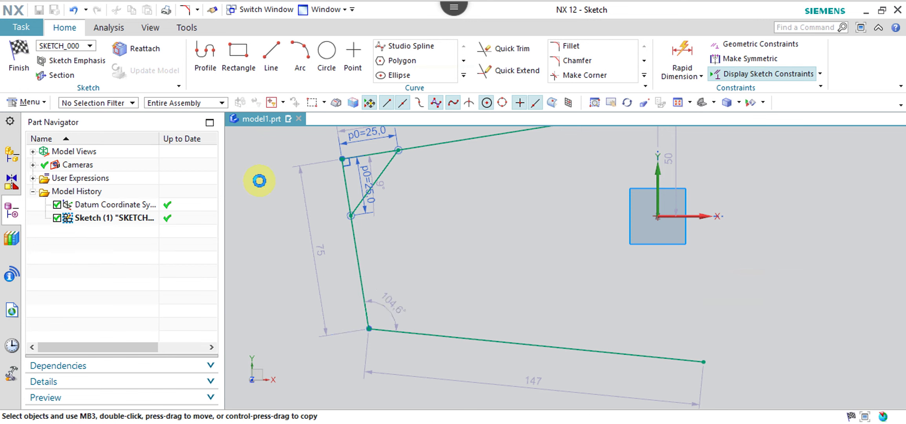
key(ctrl+z)
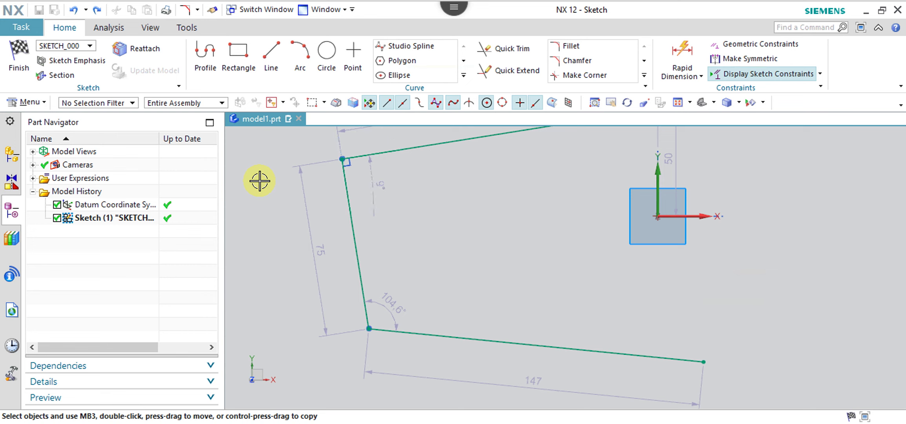
click(584, 62)
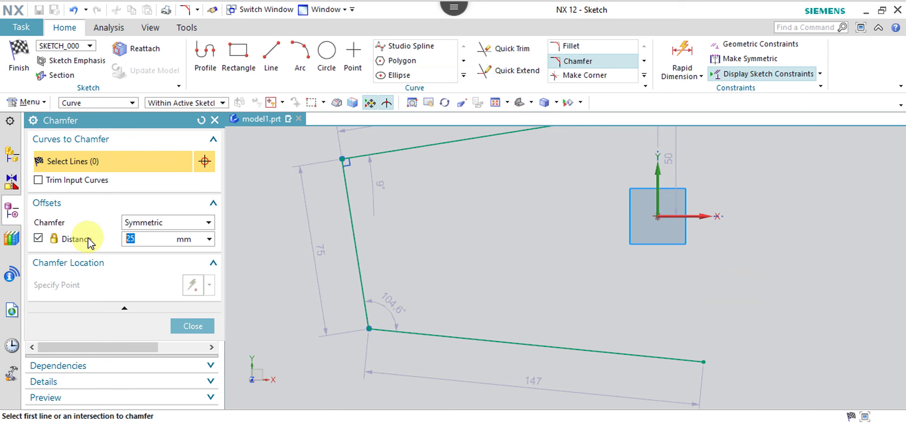
click(354, 204)
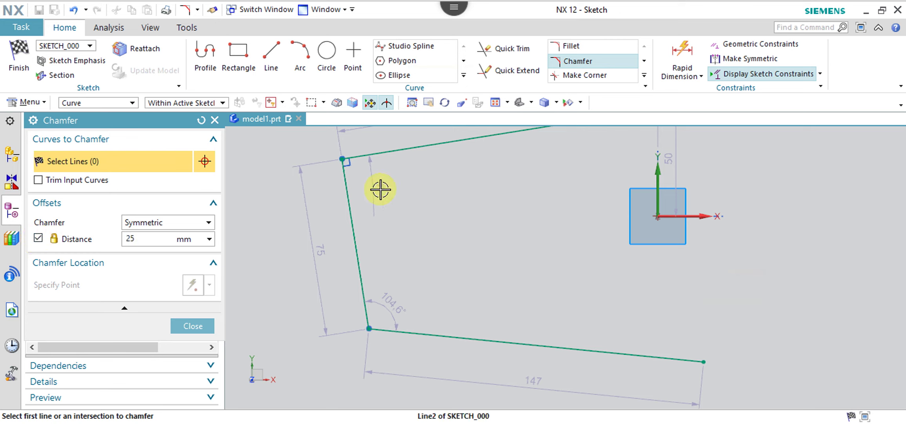
click(406, 148)
click(361, 182)
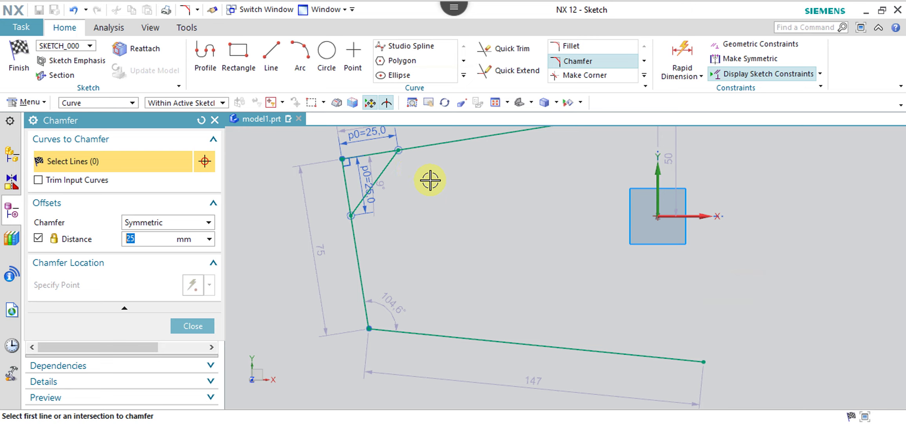
key(ctrl+z)
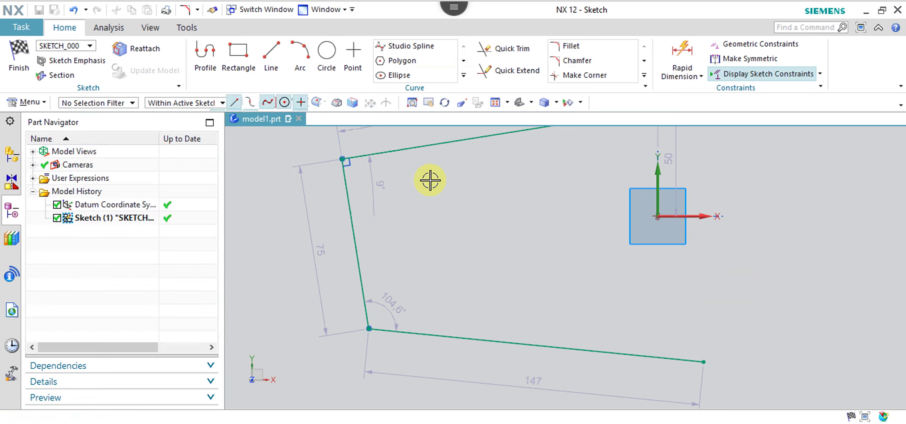
click(576, 60)
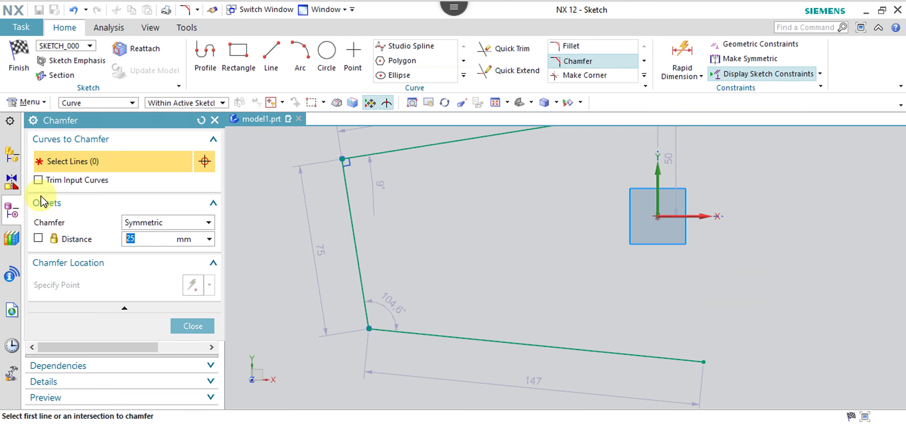
click(38, 180)
click(38, 239)
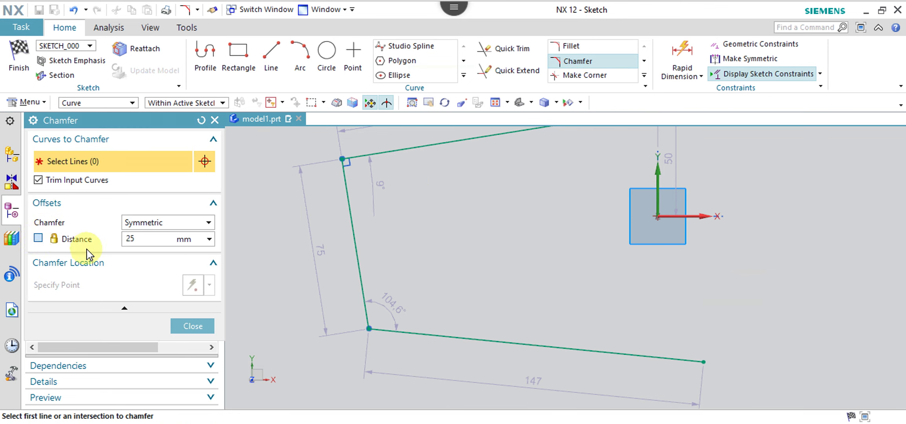
click(208, 226)
click(182, 246)
click(38, 238)
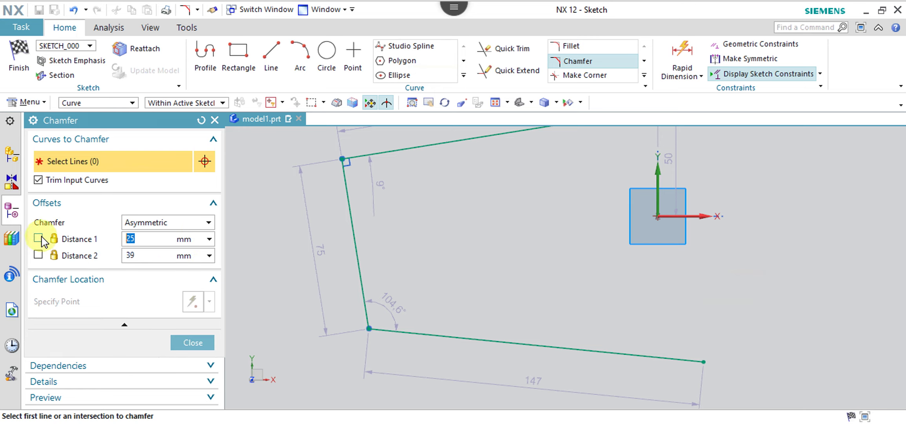
click(38, 255)
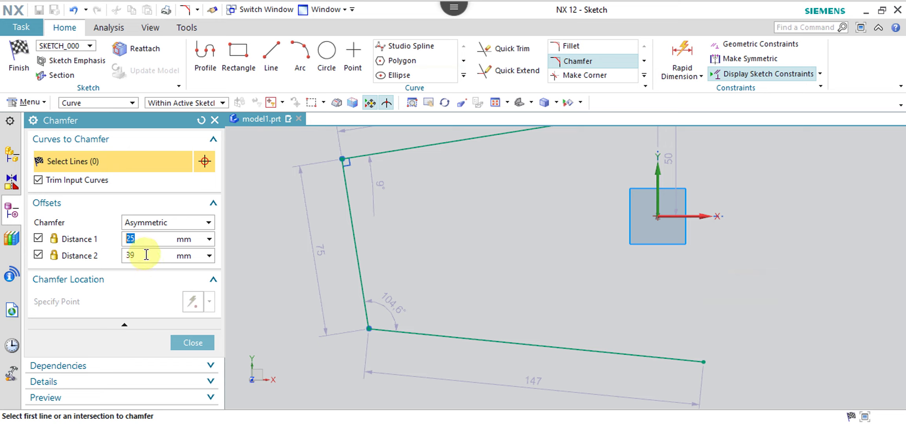
click(144, 254)
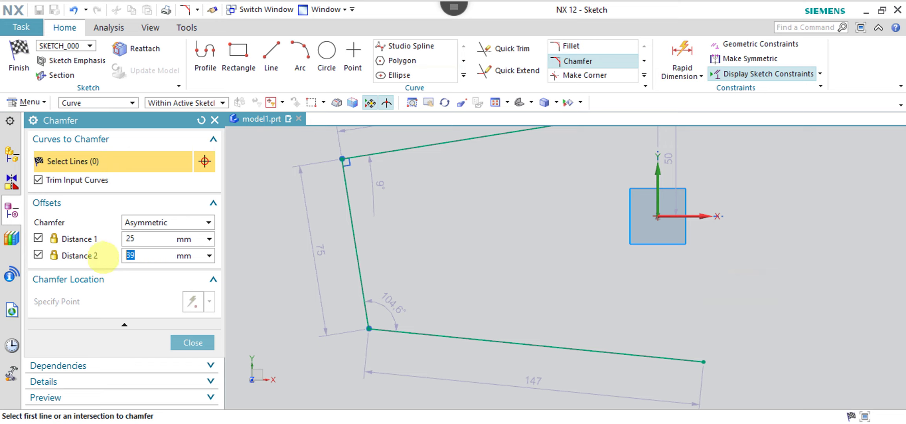
click(126, 239)
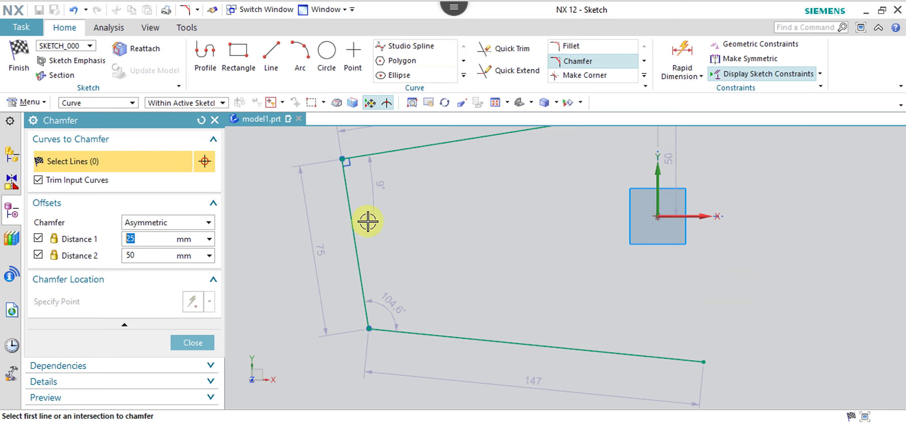
click(351, 204)
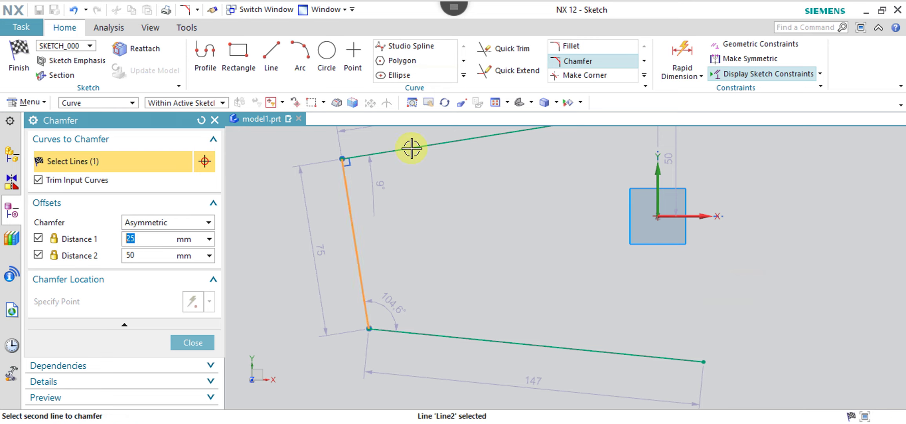
click(411, 148)
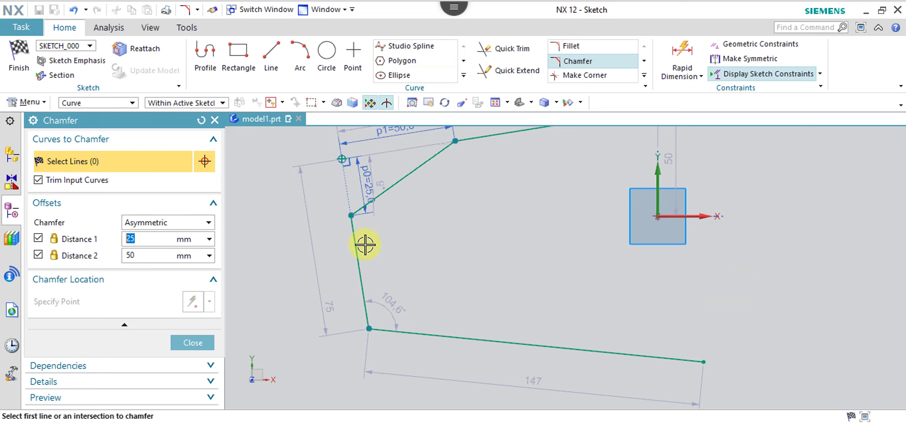
scroll(376, 286, up, 2)
scroll(376, 286, down, 4)
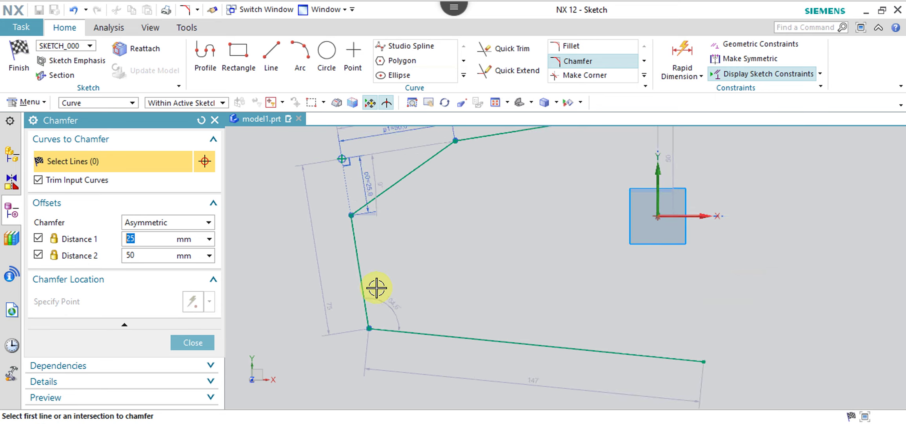
scroll(423, 178, up, 2)
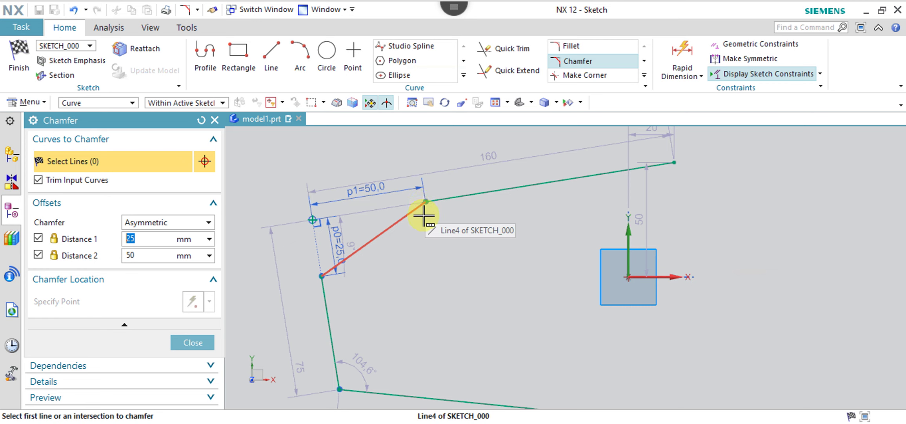
key(ctrl+z)
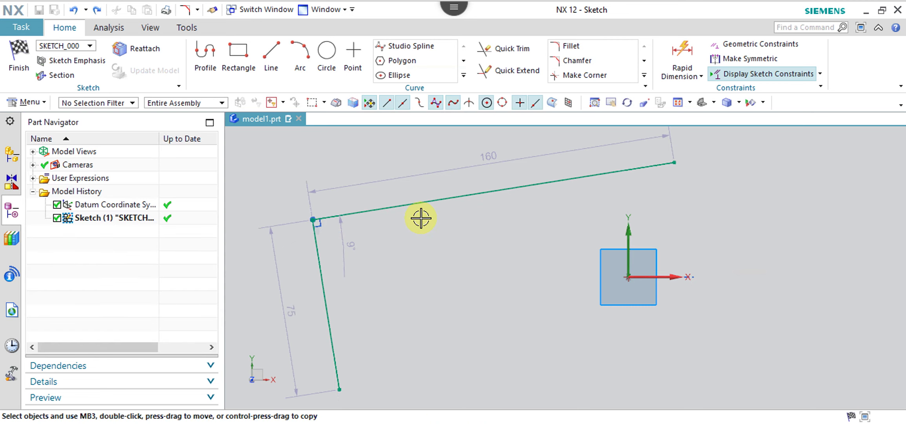
Step: Undo the old lines and draw a From Center rectangle around the sketch origin
key(ctrl+z)
key(ctrl+z)
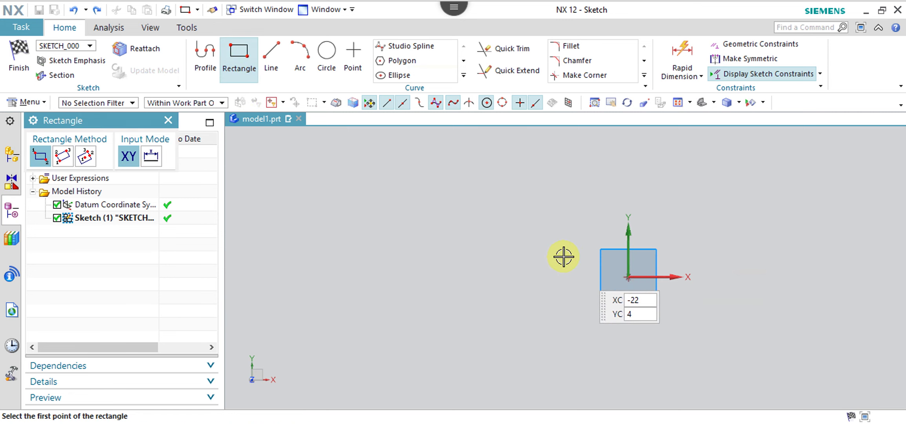
click(83, 157)
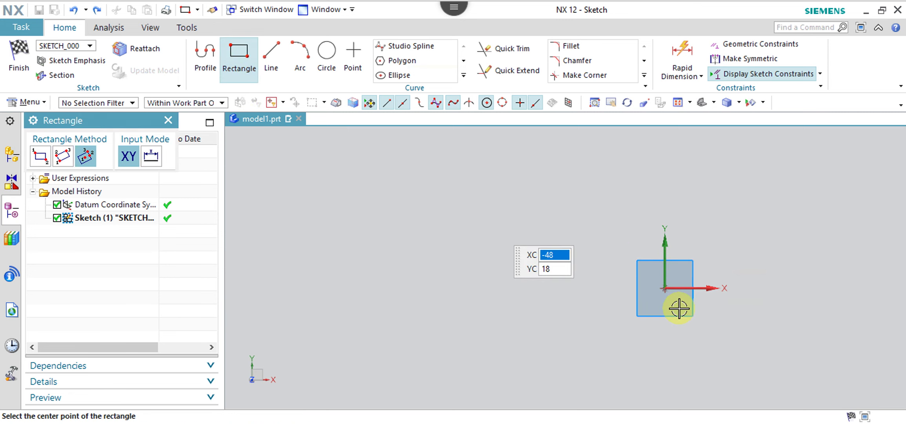
click(667, 290)
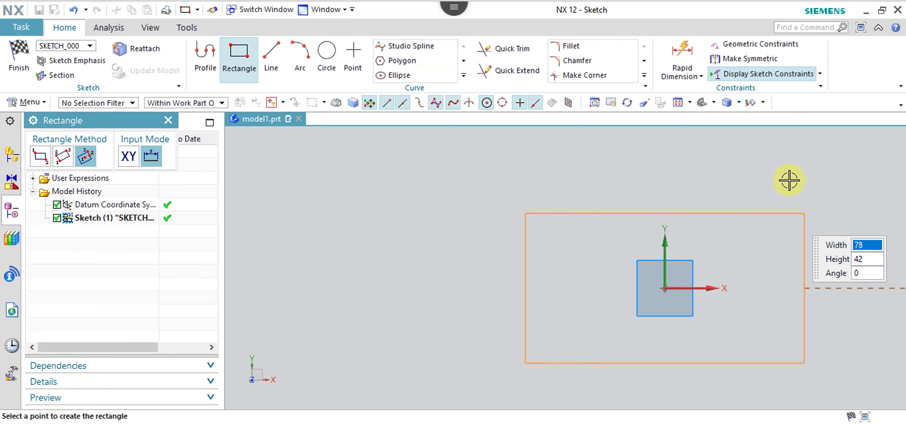
click(804, 176)
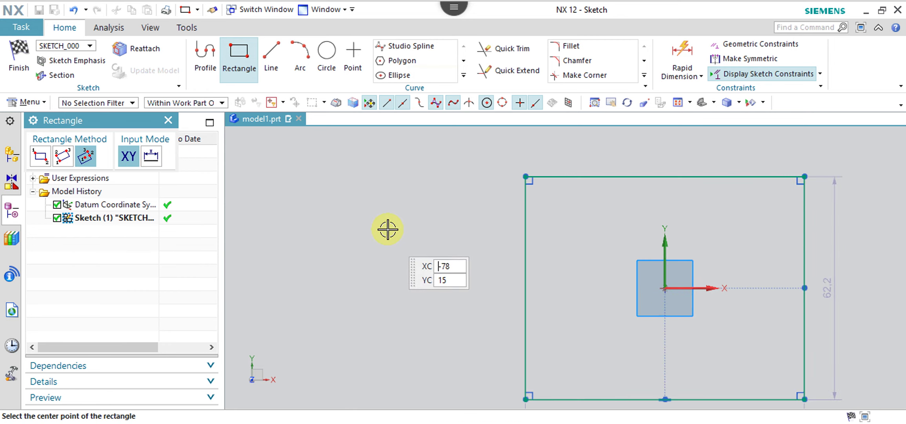
key(Escape)
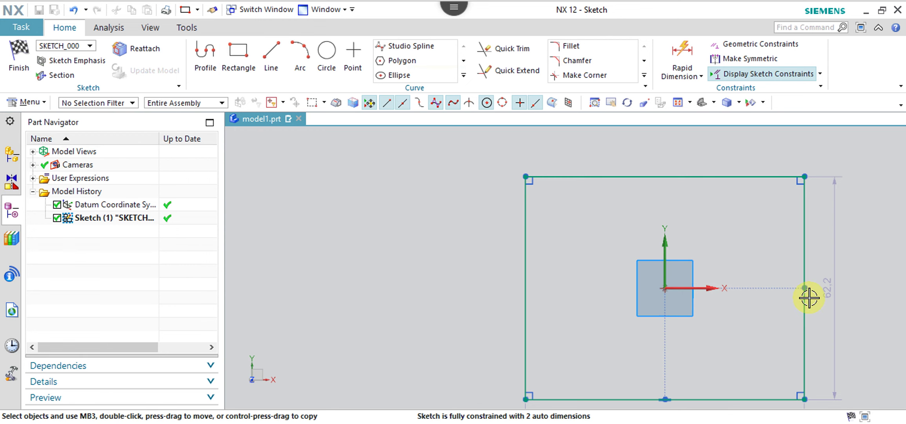
Step: Change the rectangle's 62.2 height dimension to 60 mm
double_click(829, 290)
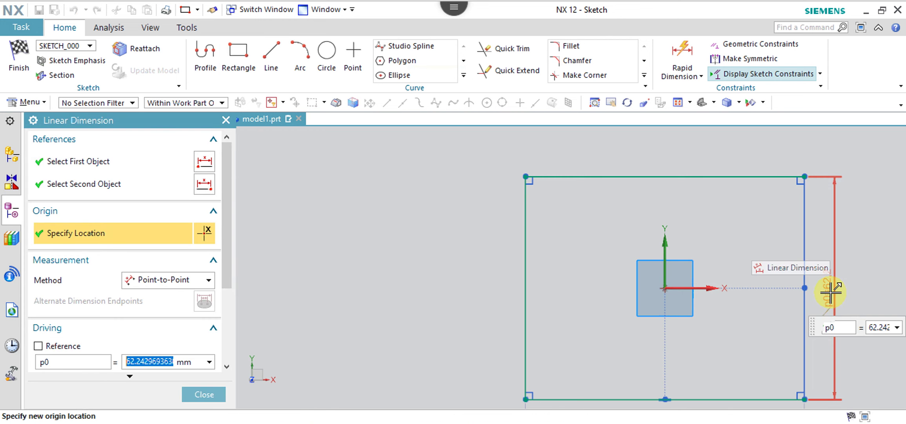
text(60)
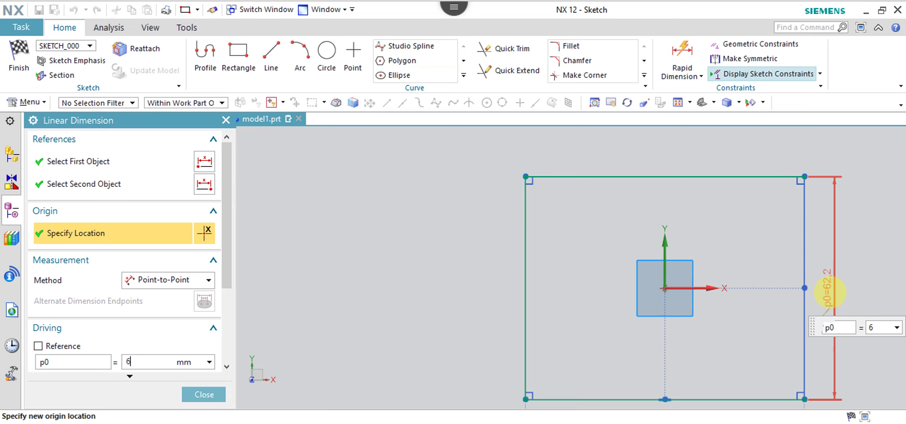
key(Return)
scroll(706, 322, up, 2)
scroll(708, 318, down, 3)
Step: Dimension the bottom edge as a 75 mm width
click(677, 377)
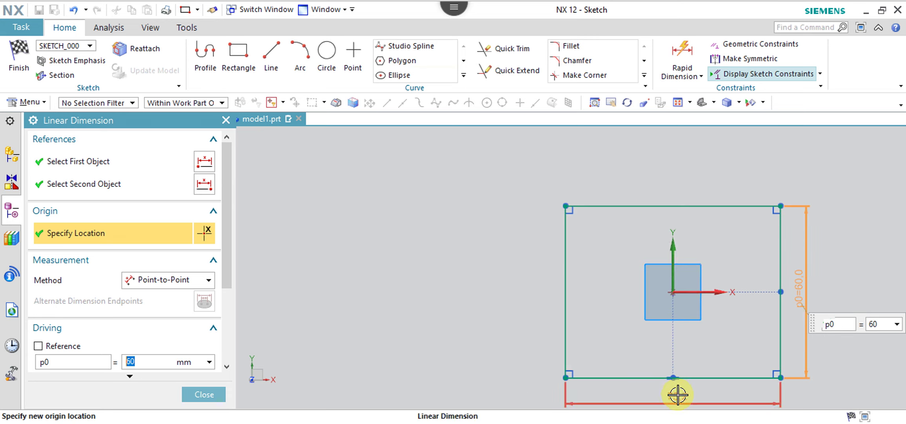
click(677, 394)
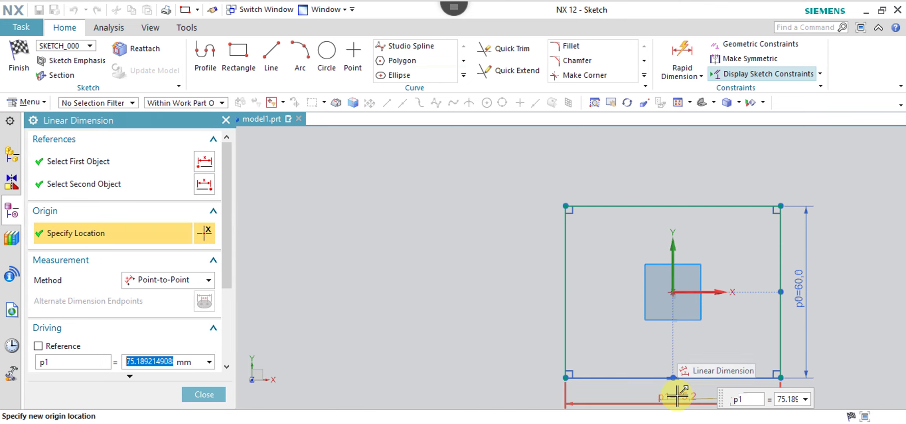
text(75)
key(Return)
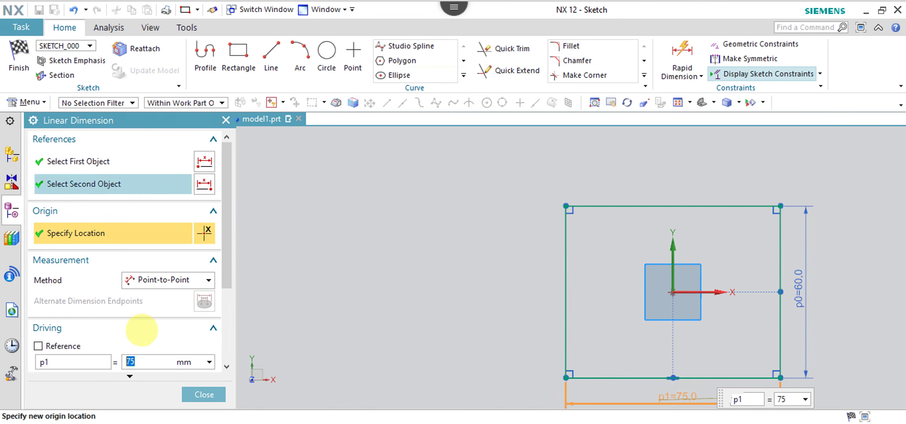
click(204, 394)
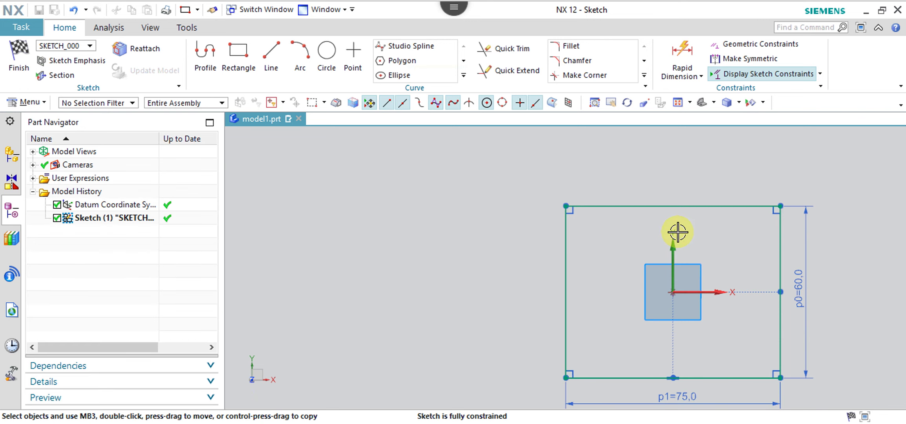
click(574, 61)
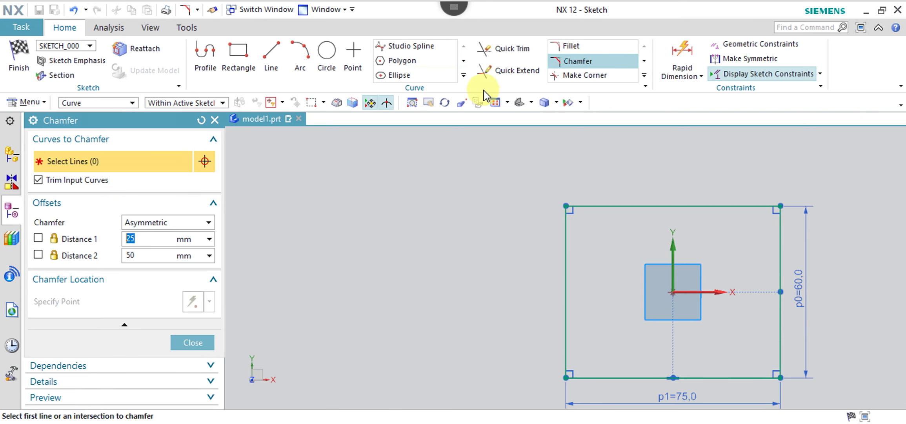
Step: Lock distances 25 and 50 and chamfer the top-left and bottom-left corners
click(38, 238)
click(38, 255)
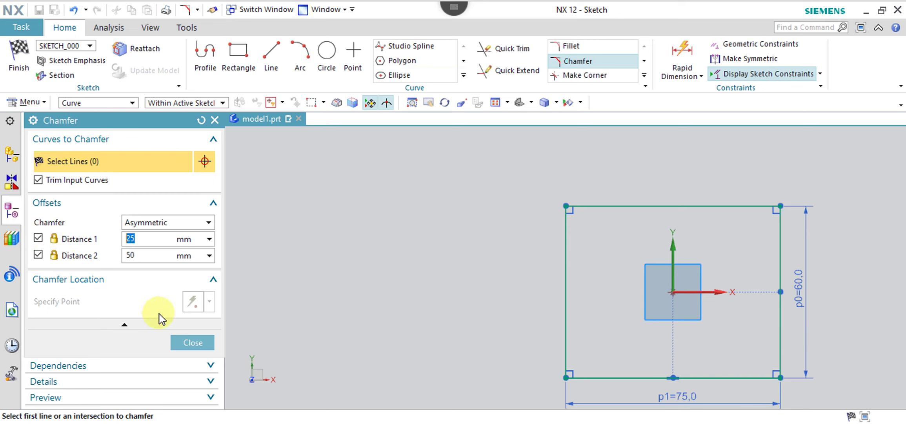
click(567, 255)
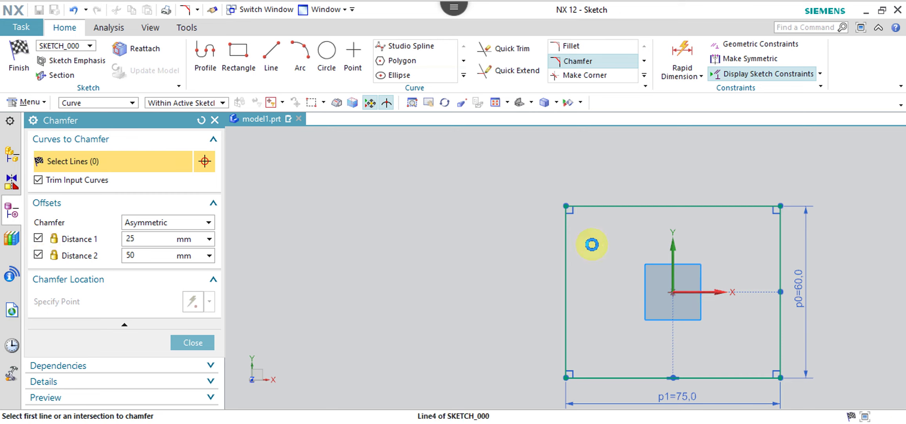
click(614, 207)
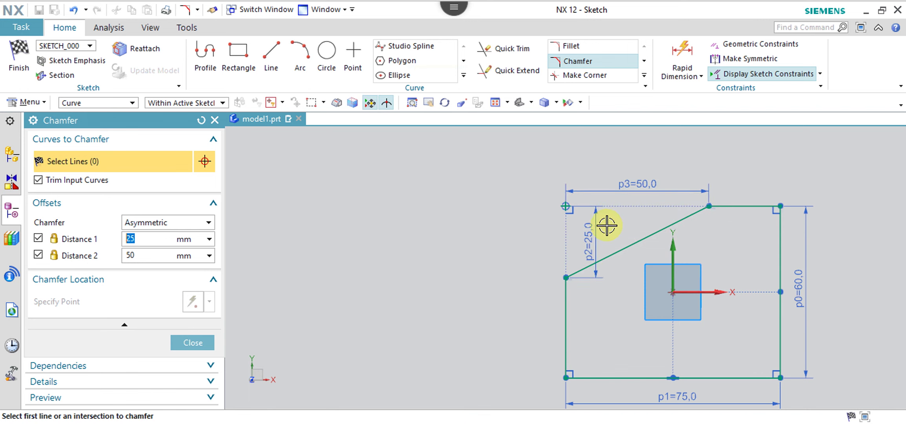
click(565, 342)
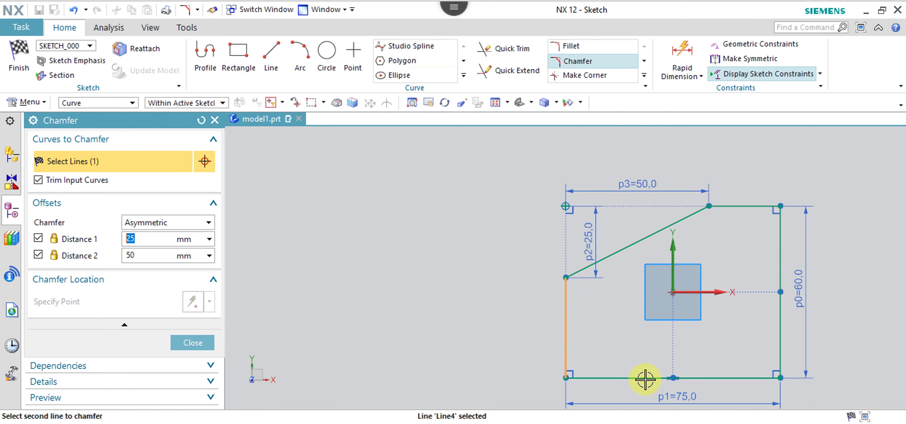
click(643, 377)
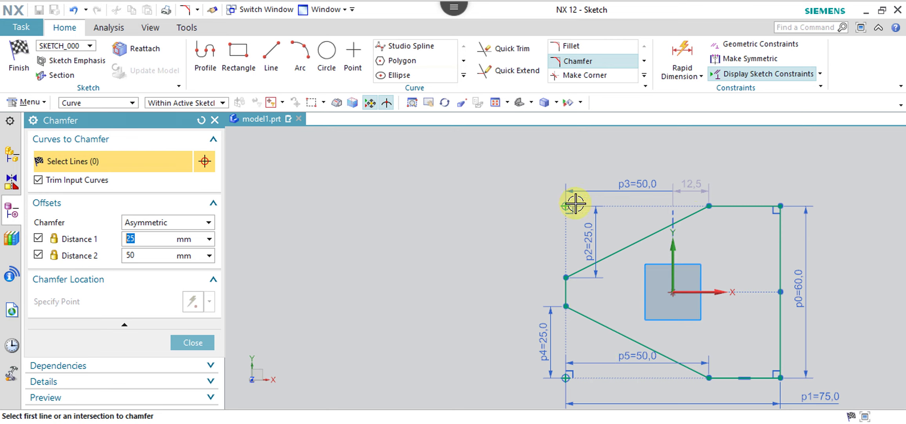
click(215, 342)
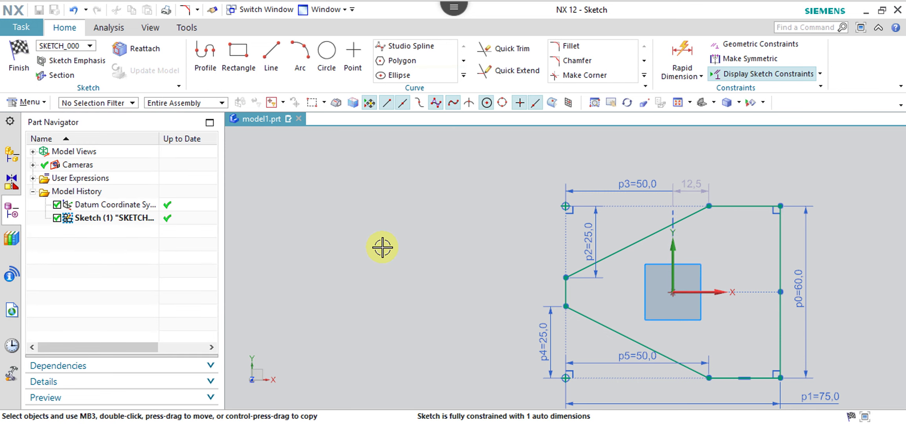
Step: Undo the chamfer and draw two diagonal lines across the top-left and bottom-left corners
key(ctrl+z)
key(ctrl+z)
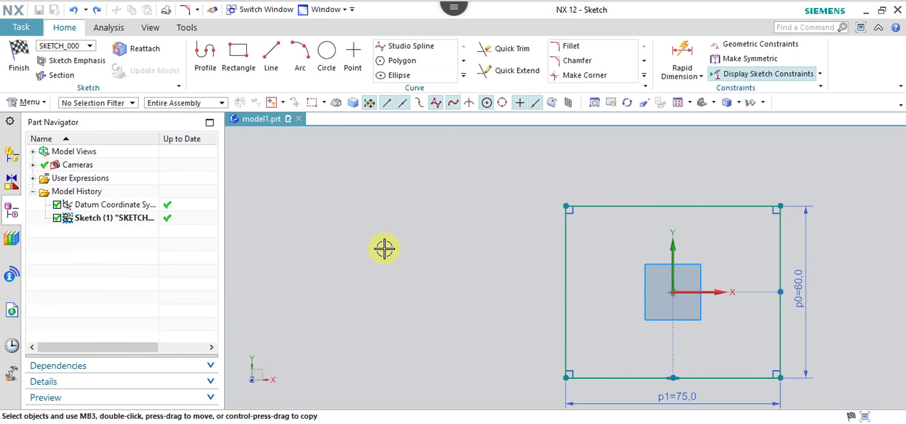
click(270, 59)
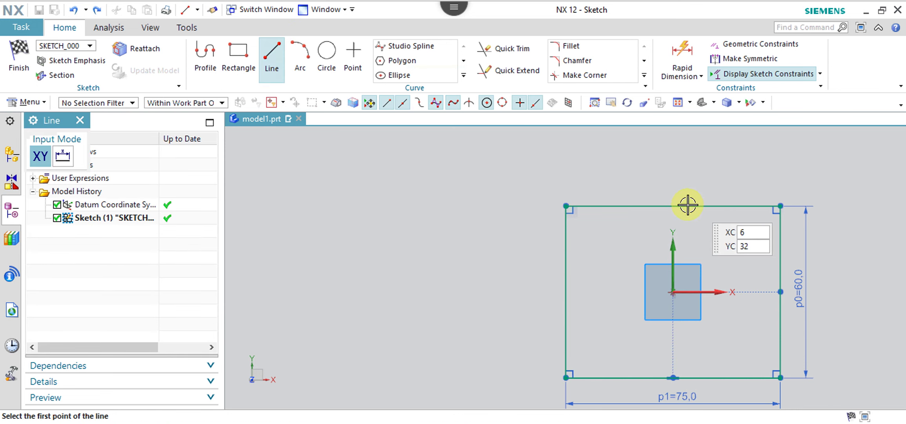
click(675, 215)
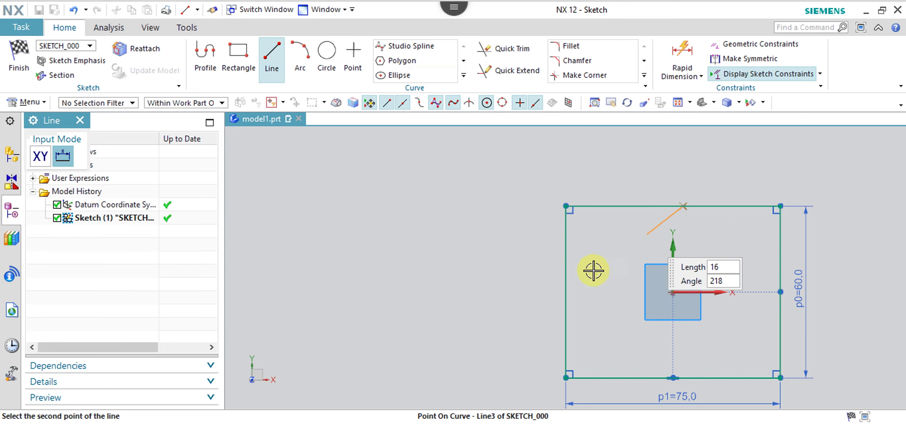
click(552, 331)
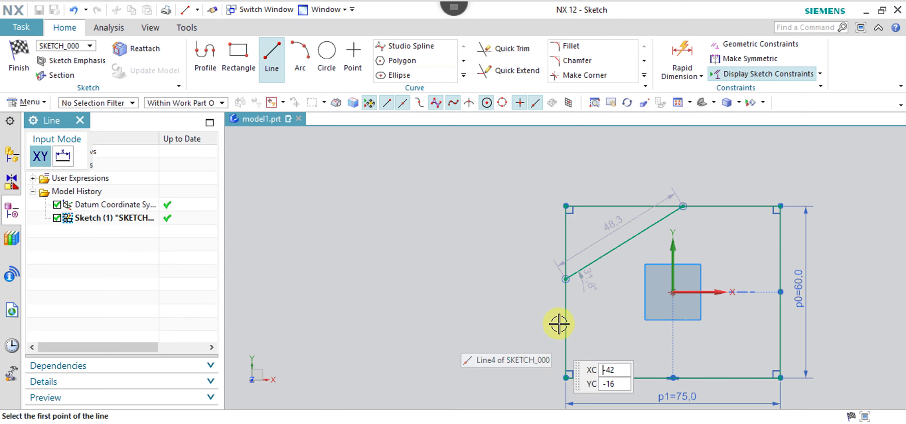
click(566, 318)
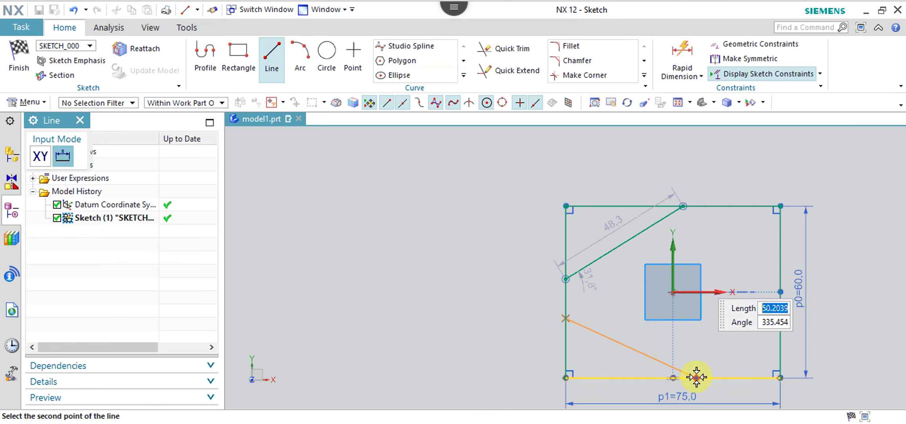
click(697, 377)
key(Escape)
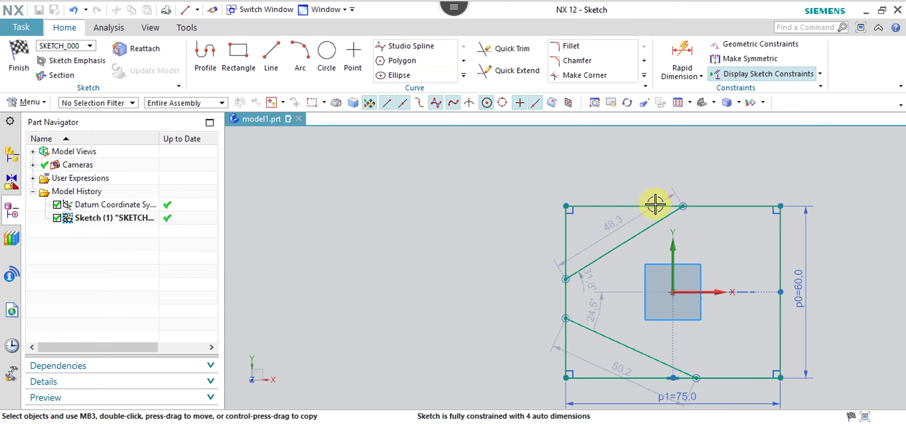
click(508, 49)
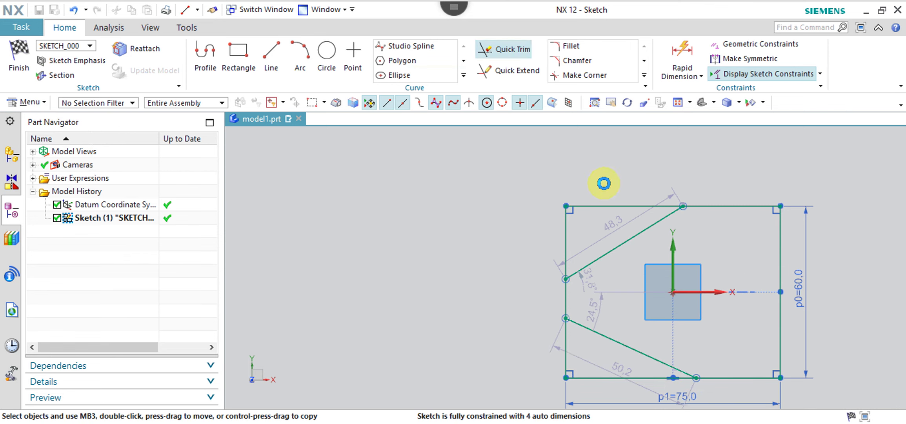
Step: Quick-trim the top-left corner segments, then undo the trim and the diagonal lines
mouse_move(620, 184)
mouse_down()
mouse_move(530, 259)
mouse_move(496, 329)
mouse_move(572, 390)
mouse_move(591, 391)
mouse_move(542, 345)
mouse_up()
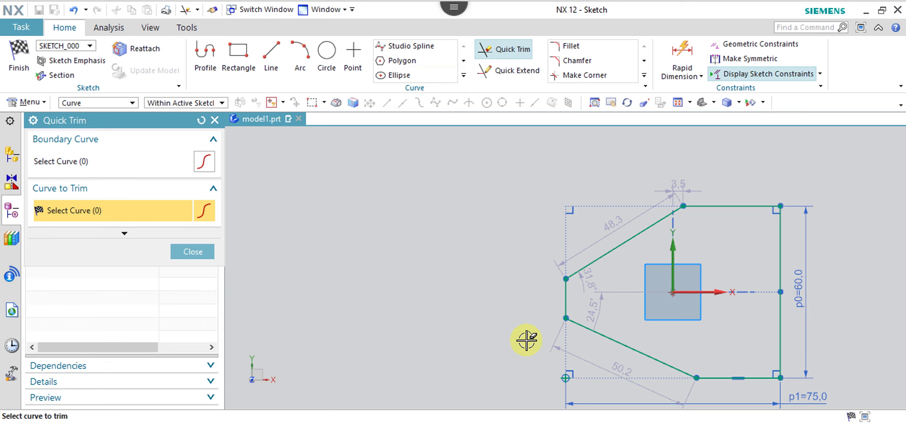
key(ctrl+z)
key(ctrl+z)
key(ctrl+z)
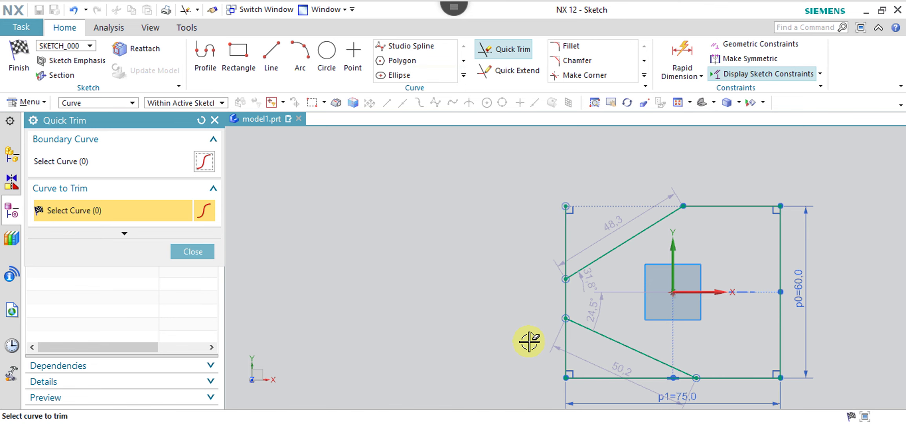
key(Escape)
key(ctrl+z)
key(ctrl+z)
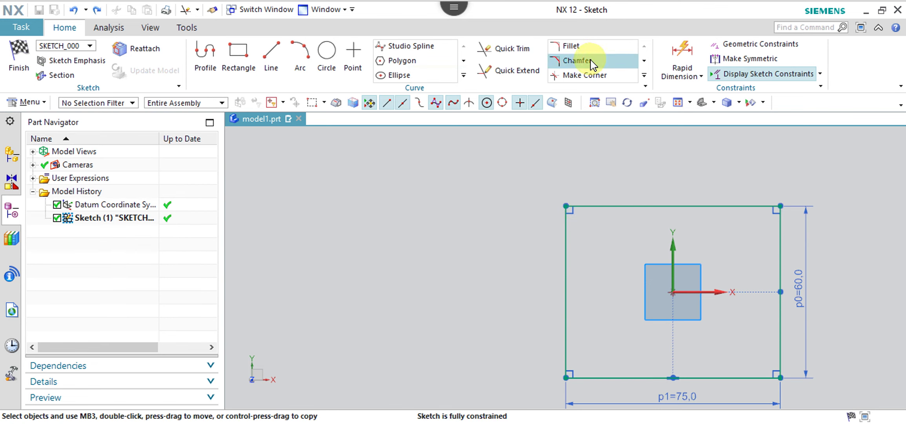
click(576, 61)
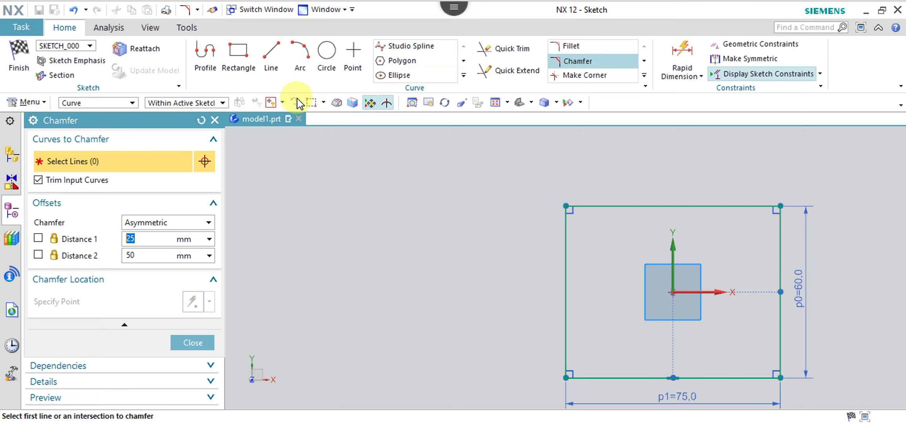
Step: Chamfer the top-left corner using Offset and Angle, 25 mm at 45°
click(209, 222)
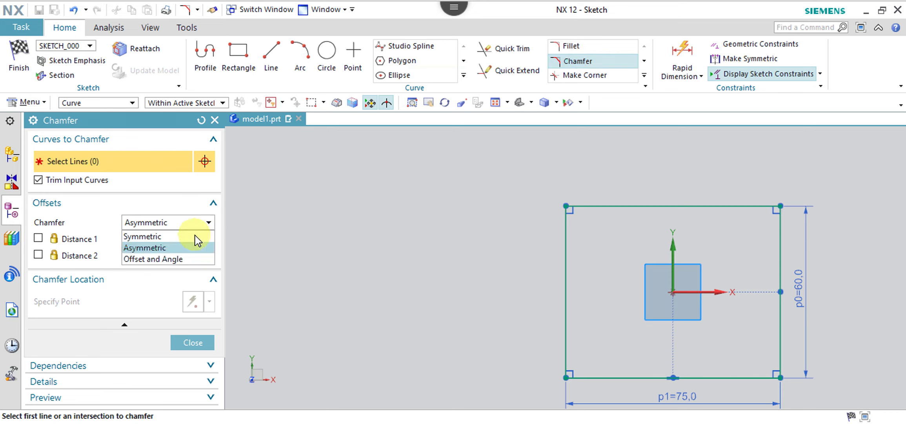
click(171, 259)
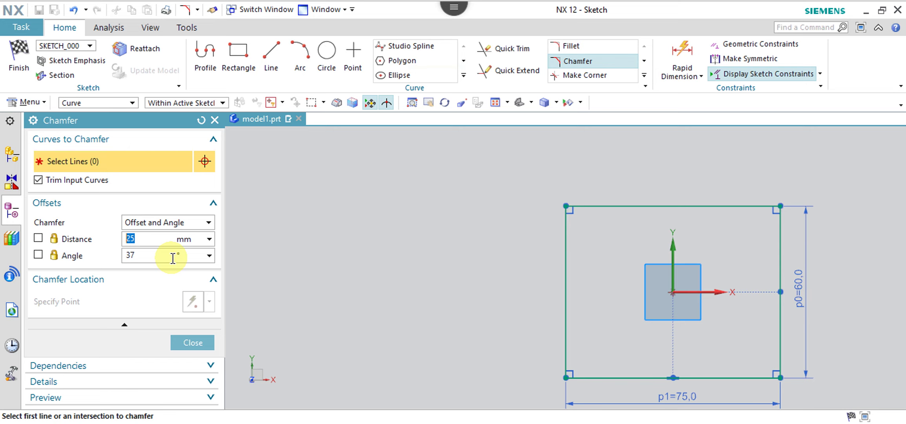
double_click(135, 256)
text(4)
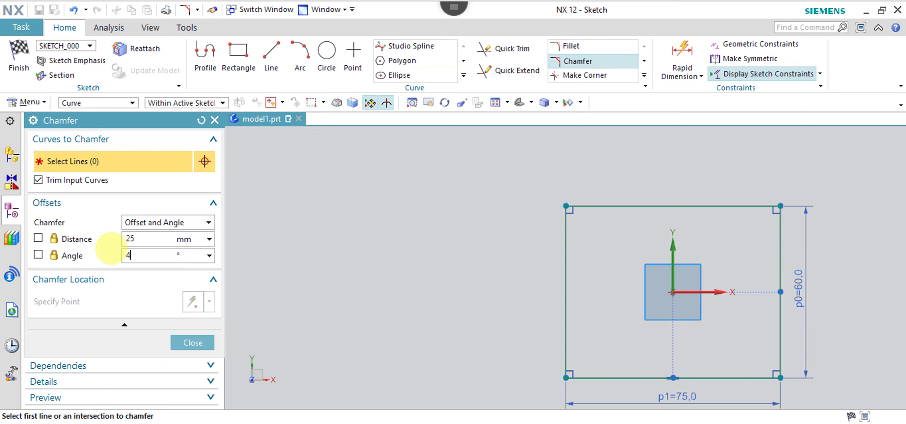
text(5)
click(38, 255)
click(38, 237)
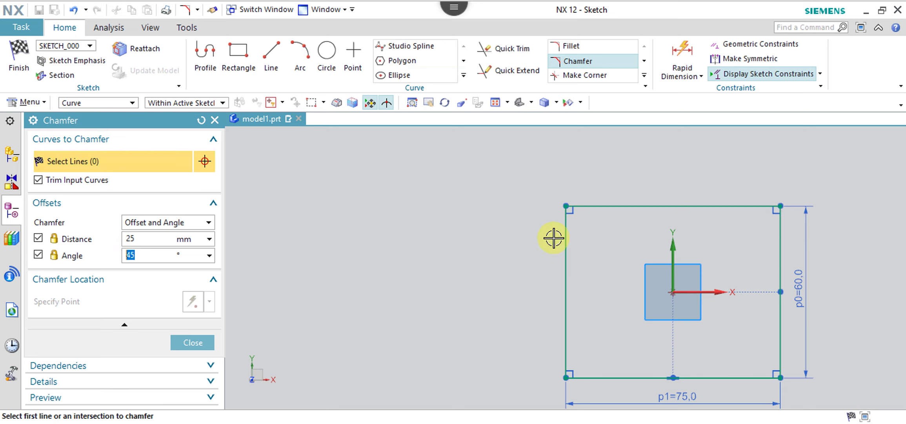
click(566, 249)
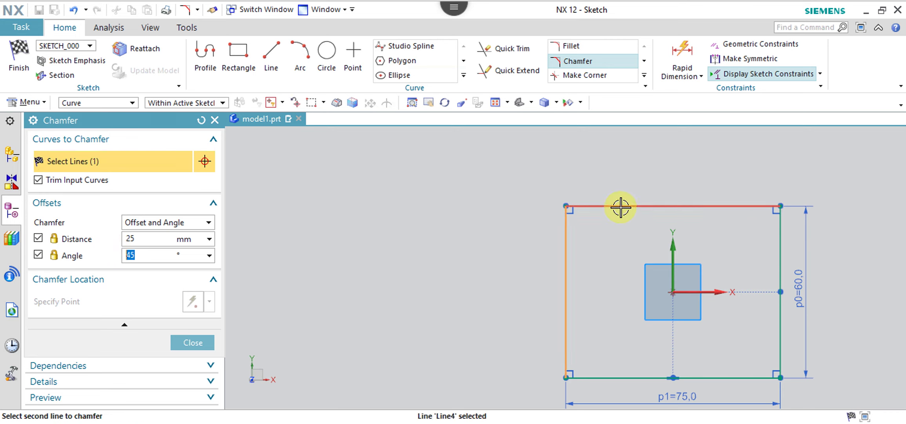
click(620, 207)
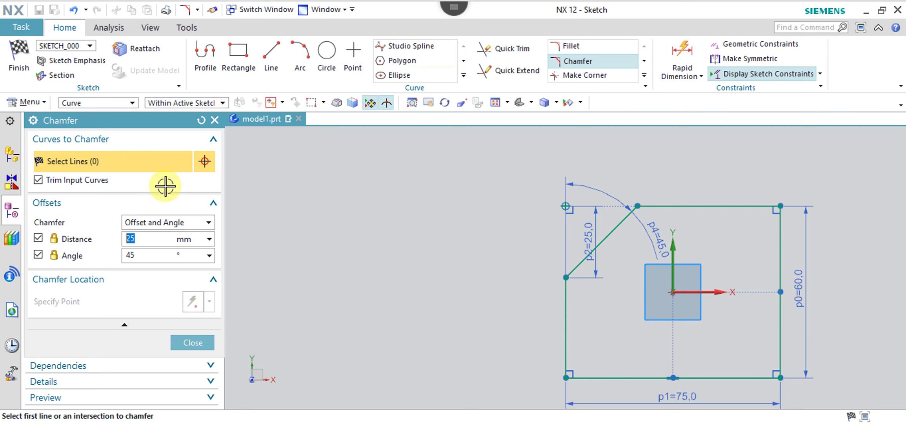
click(193, 342)
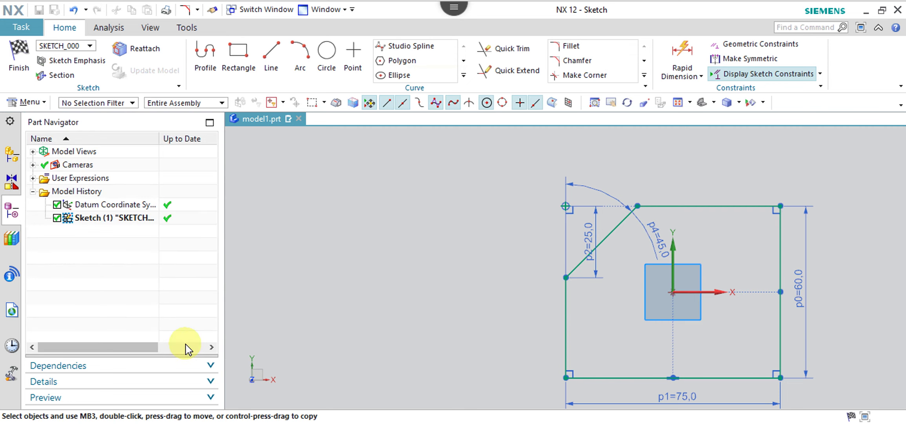